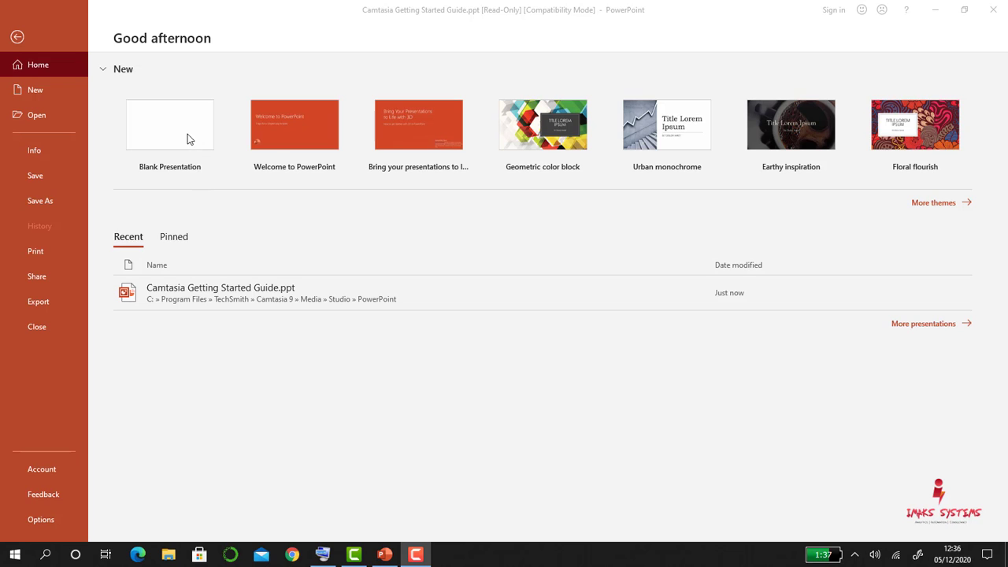
Step: Create a blank presentation and start a screen recording for it
left_click(188, 130)
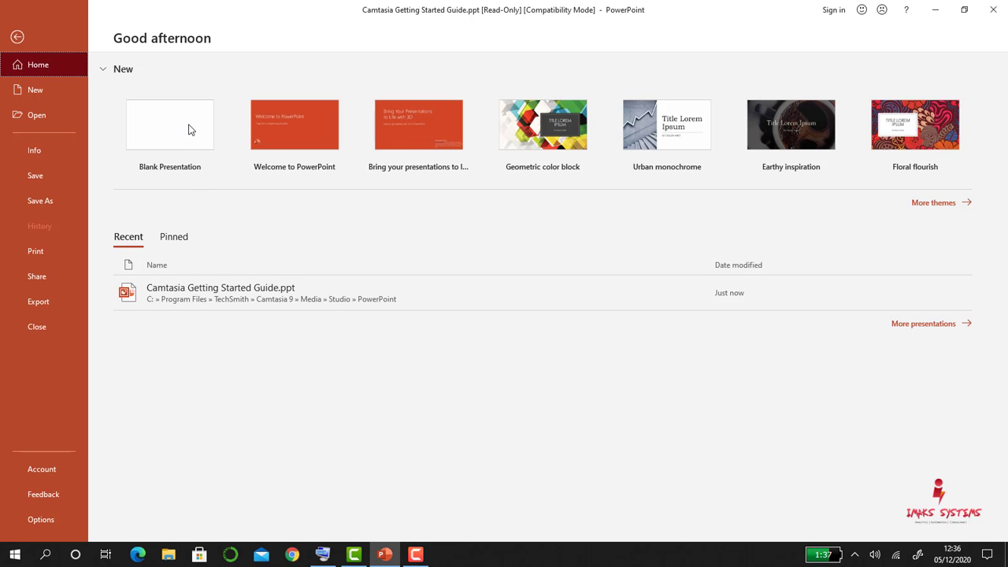
left_click(189, 130)
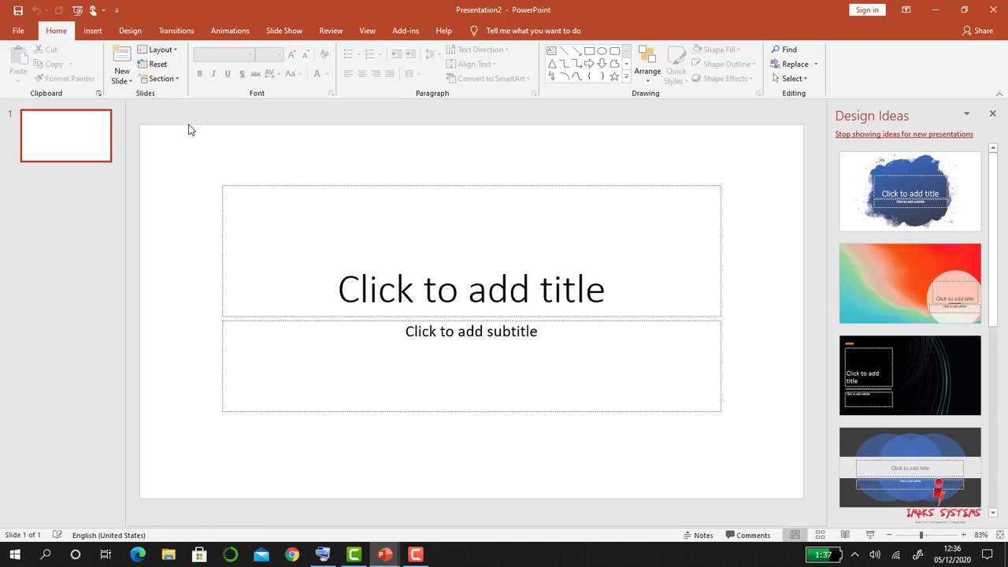
left_click(93, 34)
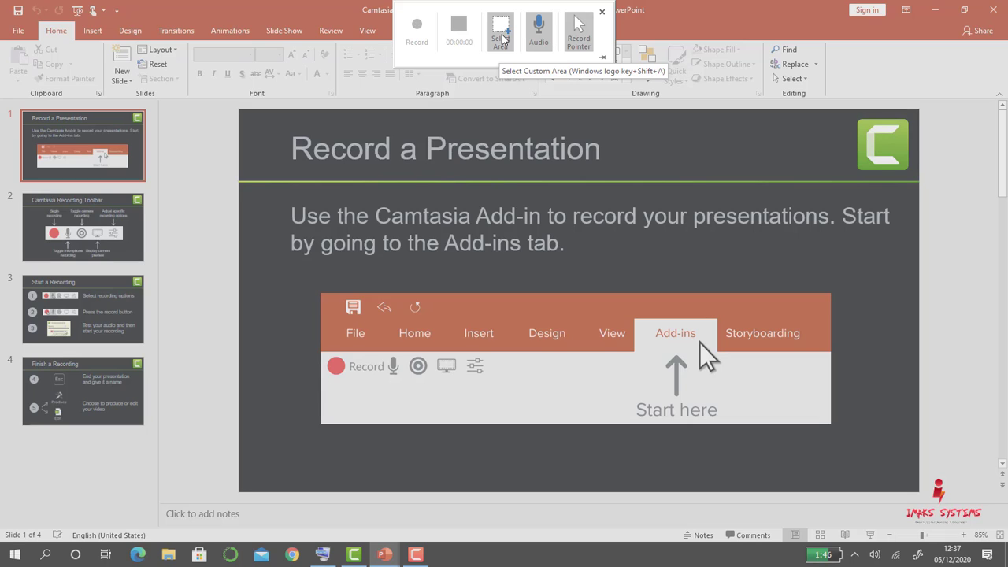
Step: Turn off audio capture for the screen recording and keep the pointer recorded
left_click(542, 38)
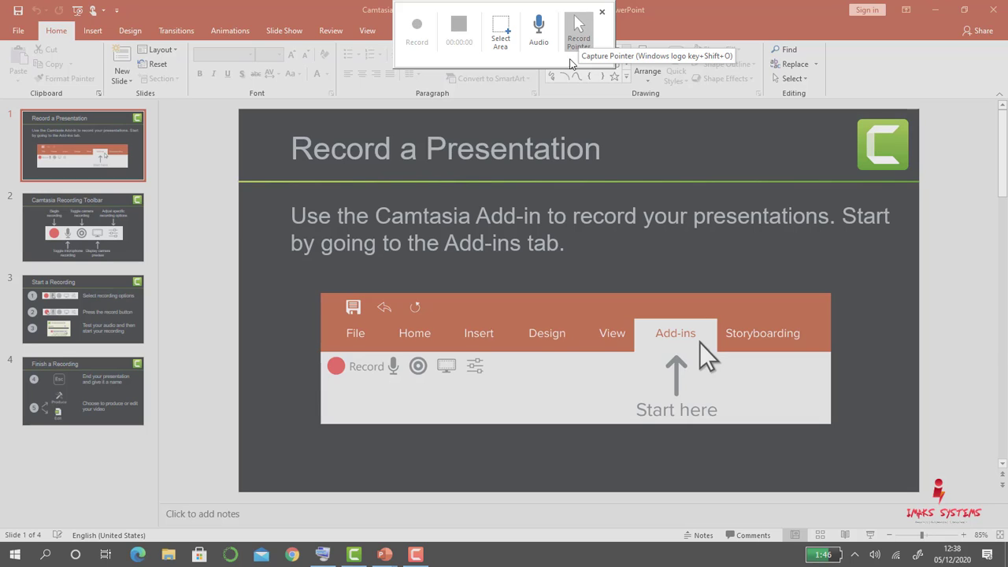
left_click(583, 32)
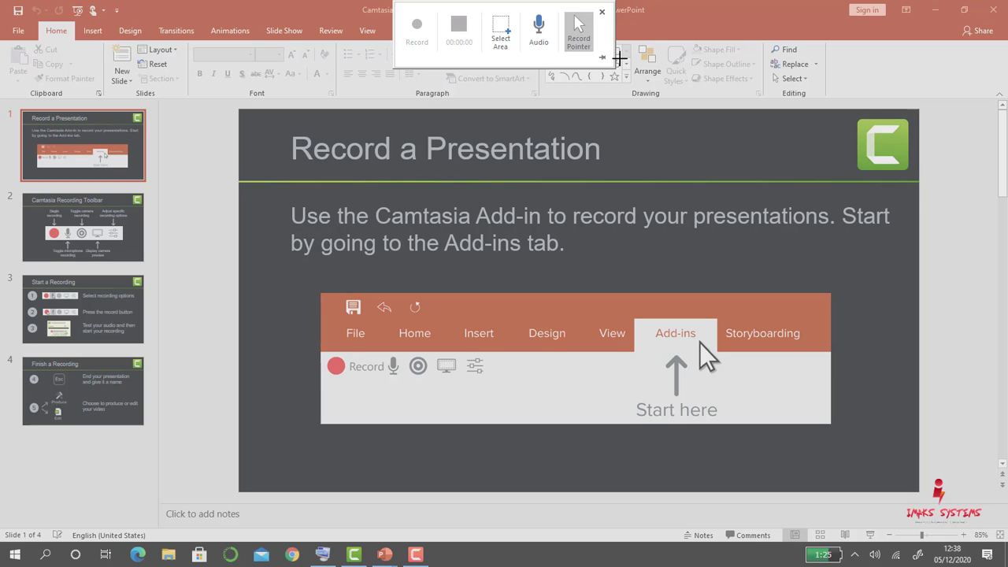
Step: Set the capture area to cover nearly the whole screen above the taskbar and start recording
left_click(503, 32)
left_click_drag(238, 92, 732, 257)
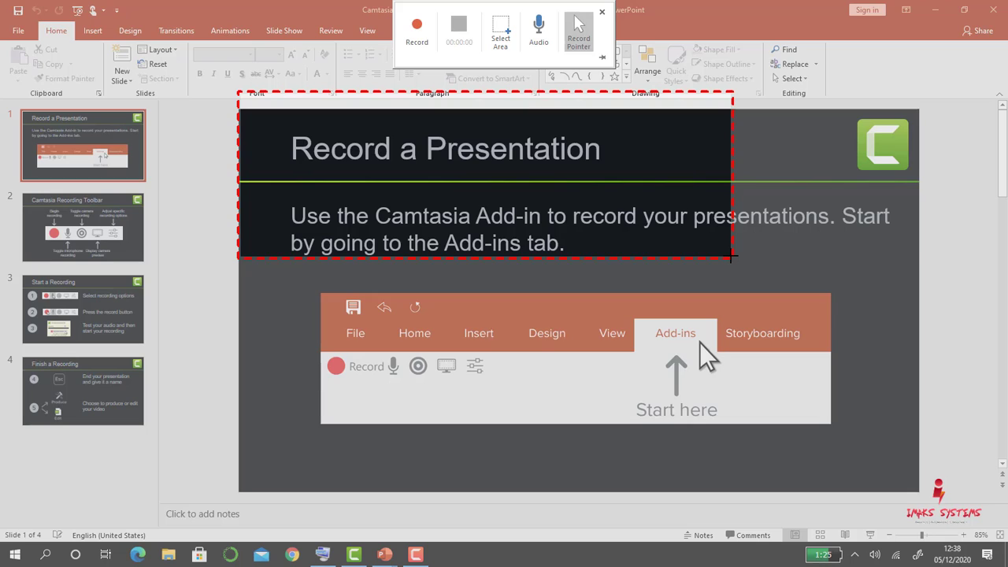
left_click(505, 39)
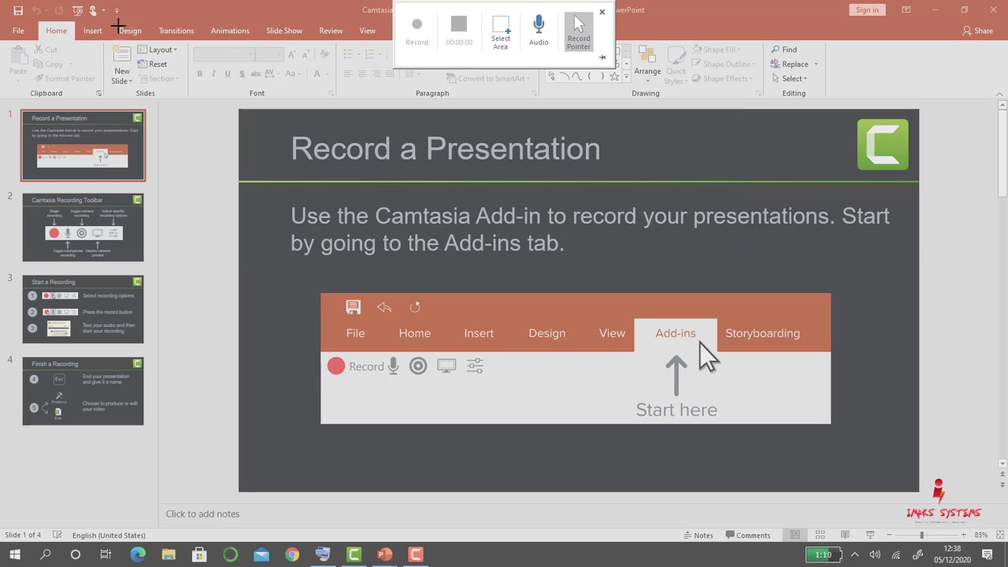
left_click(493, 28)
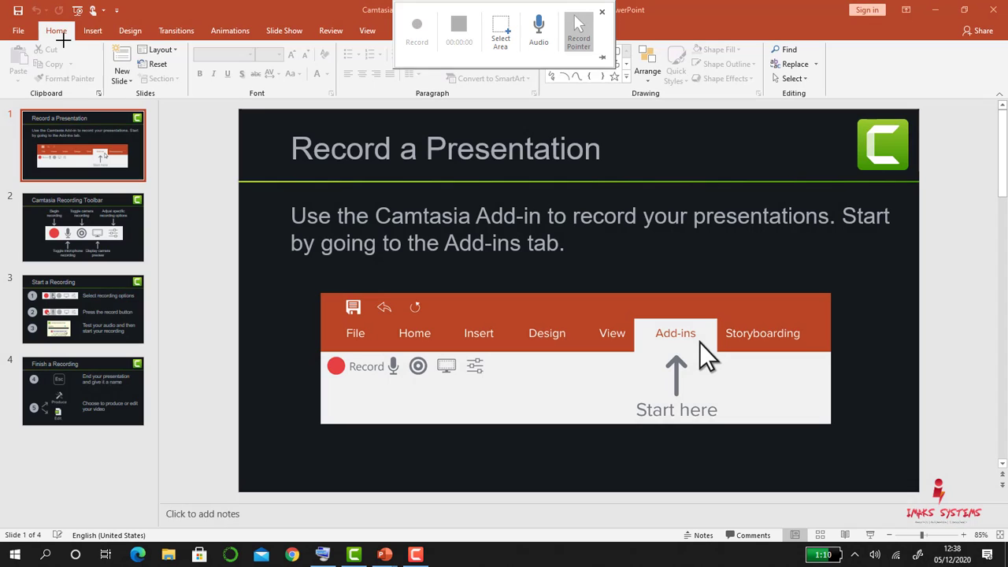
mouse_move(3, 4)
left_mouse_down()
mouse_move(405, 299)
mouse_move(901, 531)
mouse_move(999, 537)
left_mouse_up()
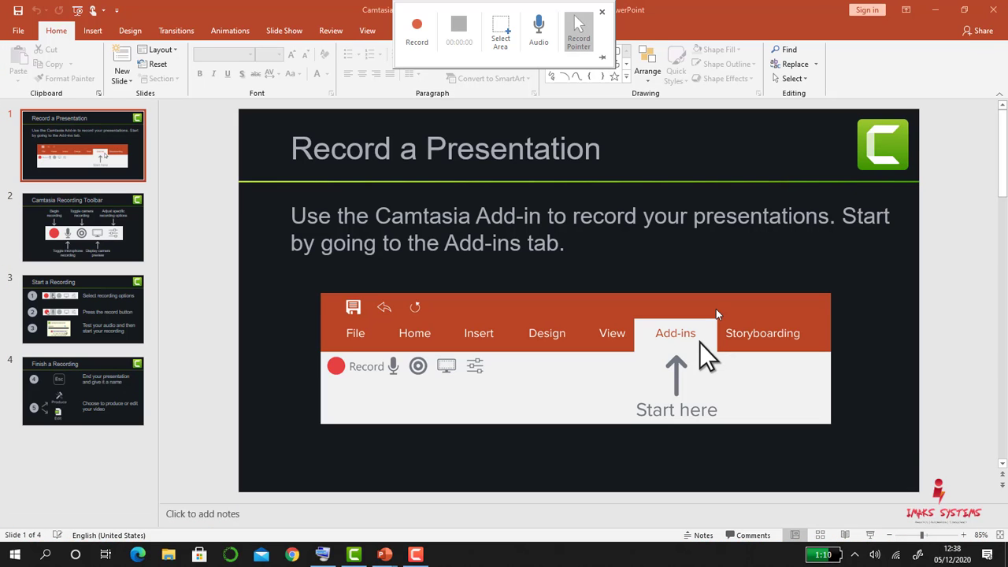
left_click(416, 27)
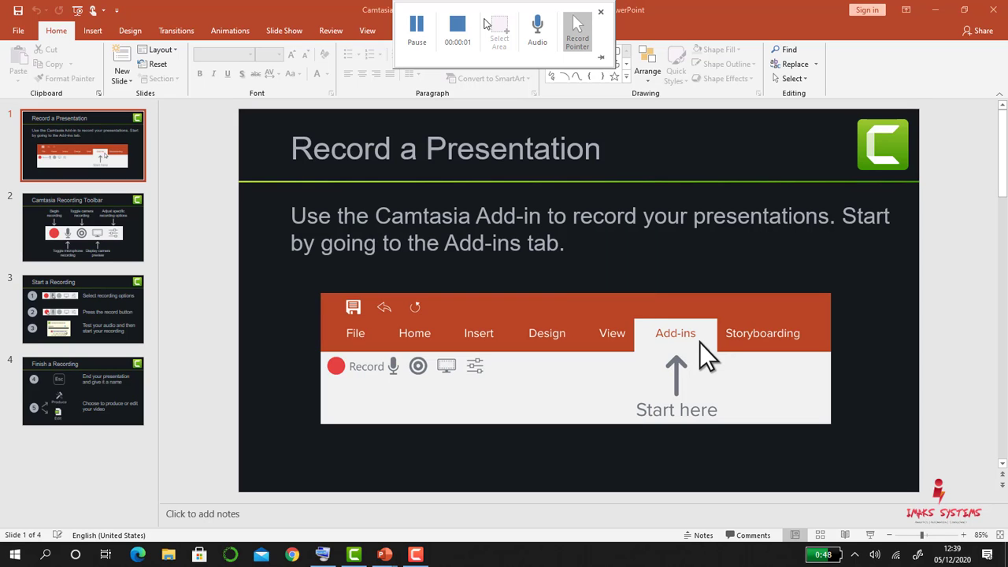
Step: Minimize the presentation and open Disk Cleanup from the properties of Local Disk (C:)
left_click(935, 10)
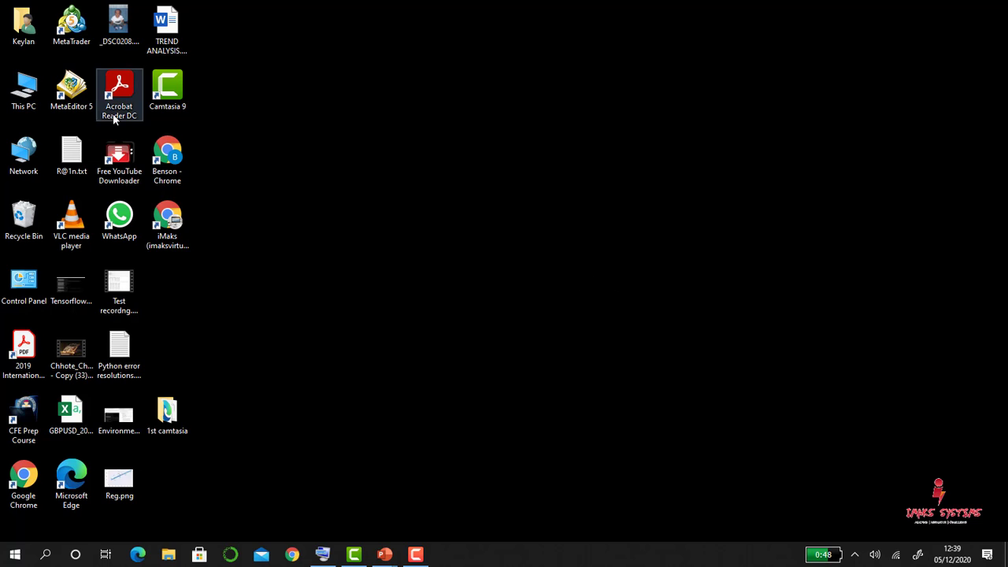
double_click(41, 100)
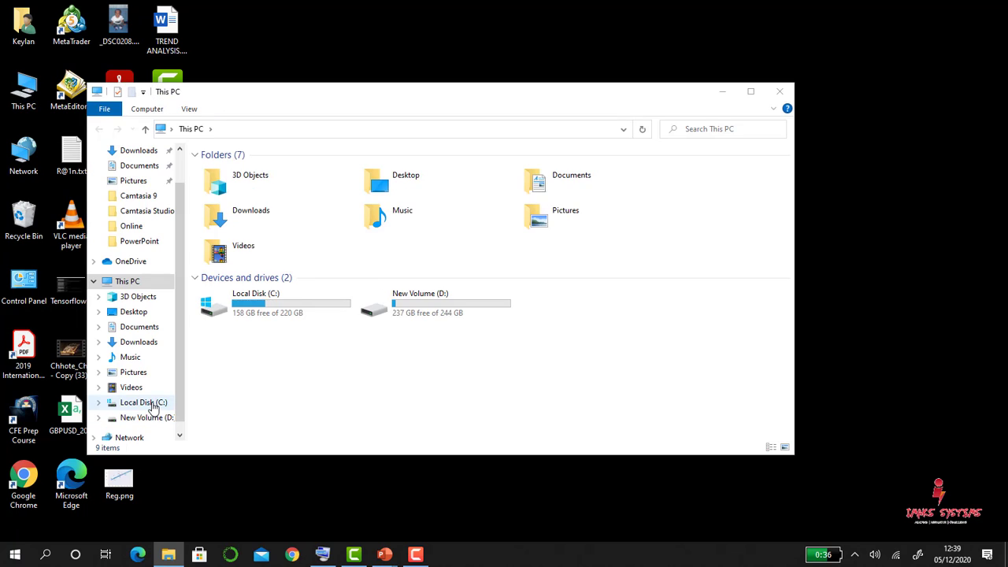
left_click(152, 404)
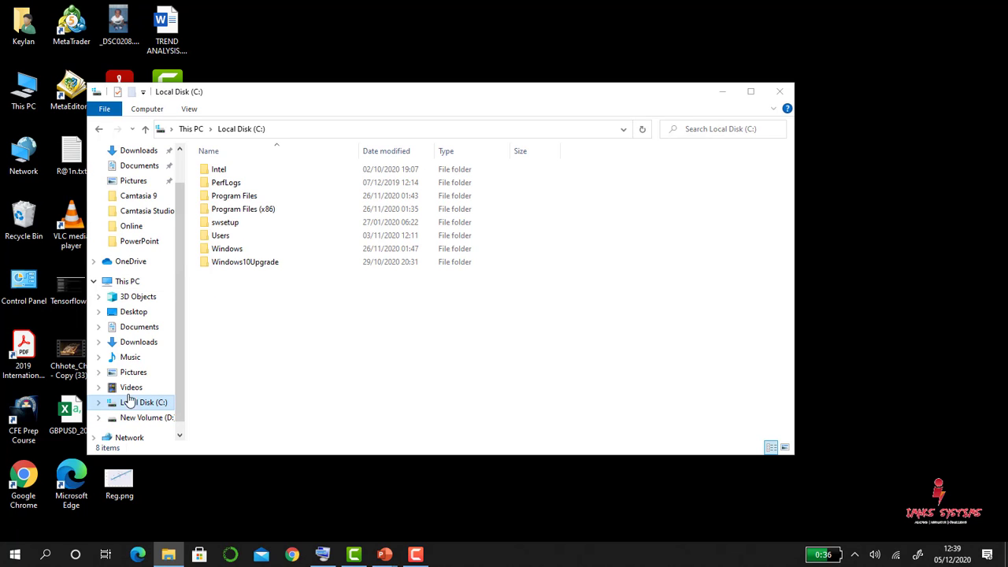
right_click(128, 403)
left_click(85, 394)
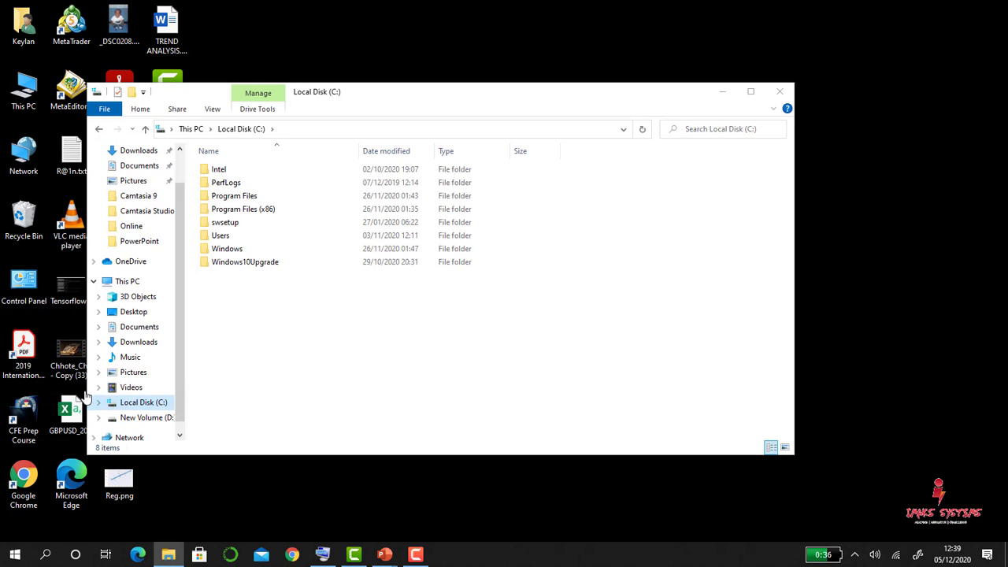
left_click(278, 436)
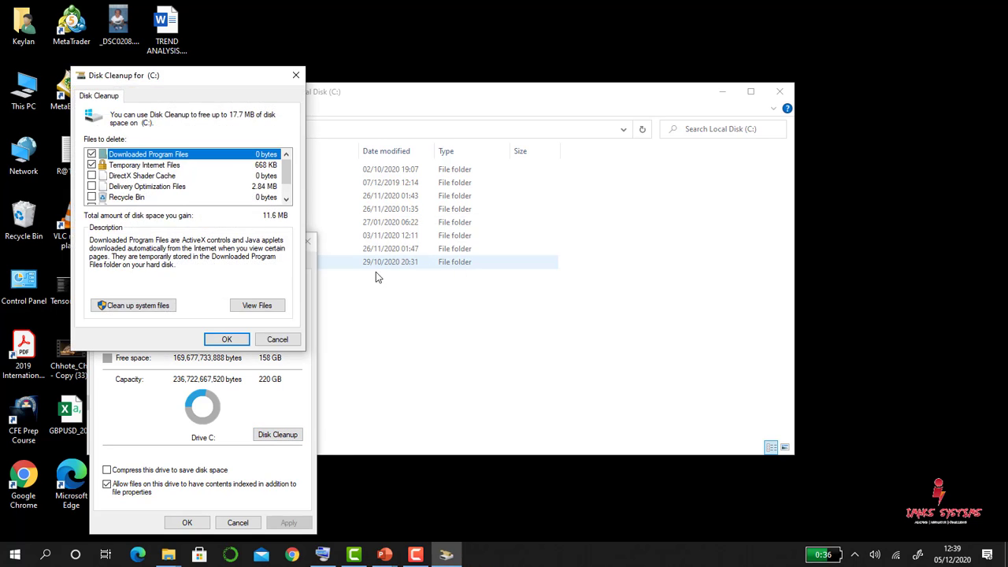
Step: Also mark DirectX Shader Cache, Delivery Optimization Files, Recycle Bin and Temporary files for cleanup, and permanently delete all marked files
left_click(91, 176)
left_click(91, 186)
left_click(91, 197)
left_click(286, 199)
left_click(286, 200)
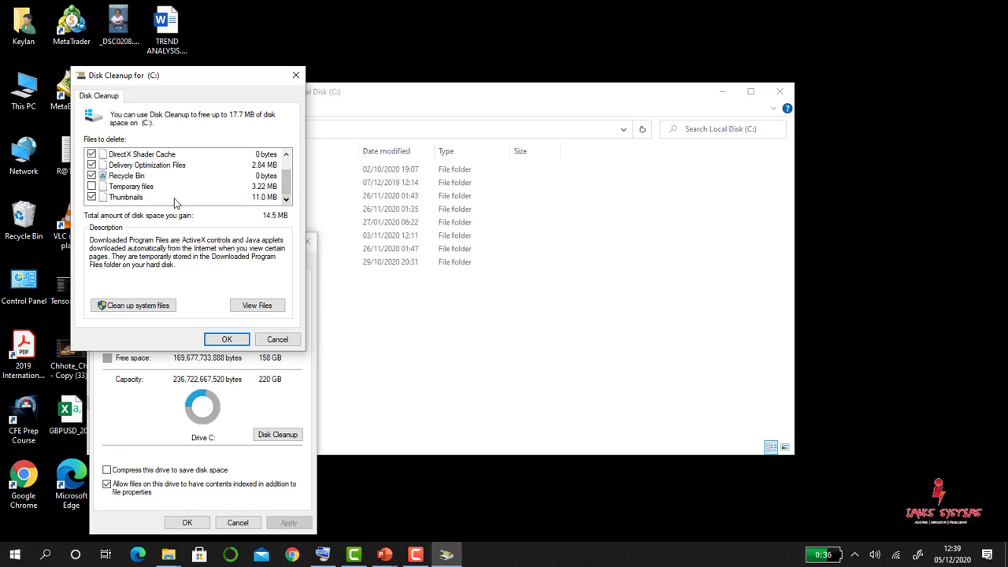
left_click(92, 186)
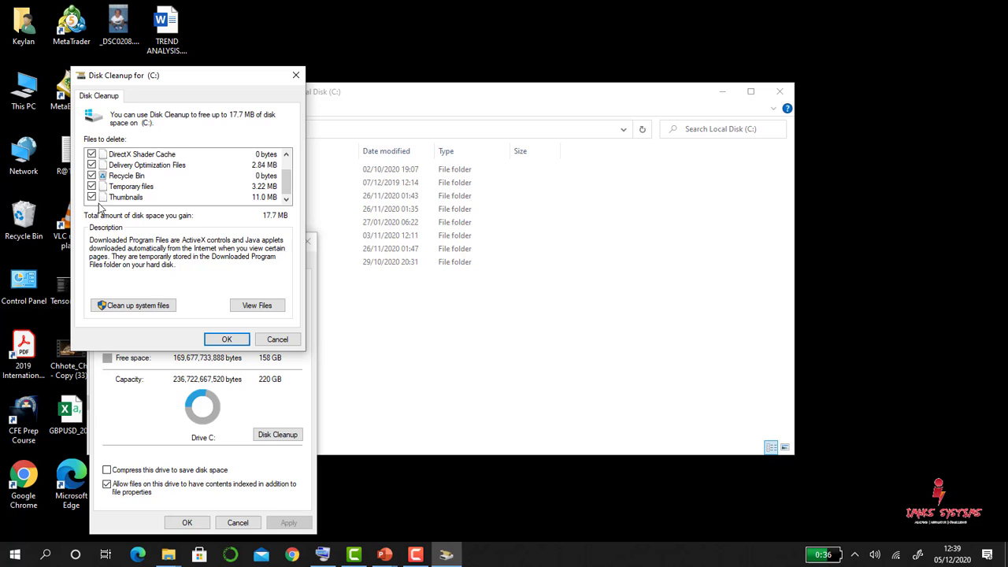
left_click(244, 345)
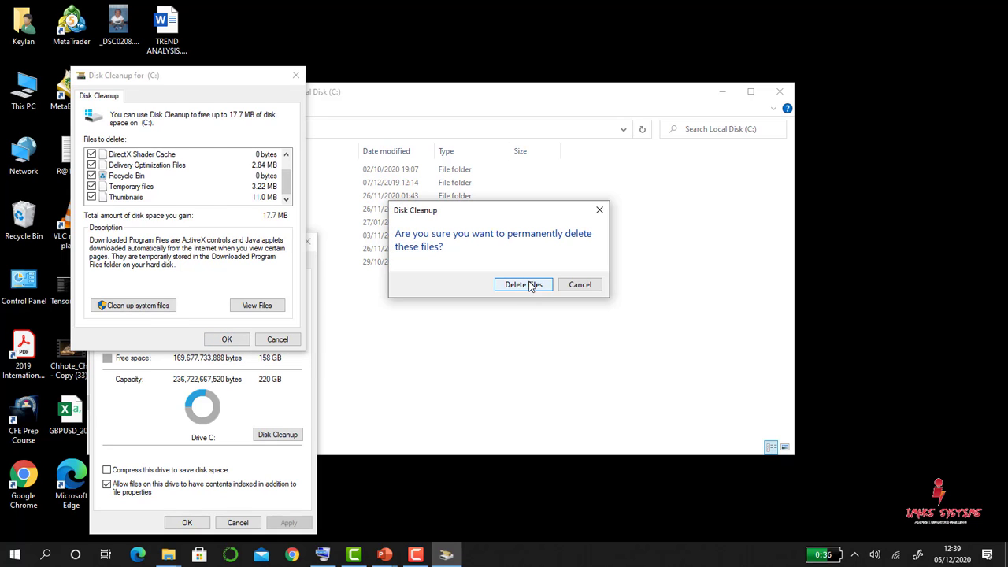
left_click(528, 286)
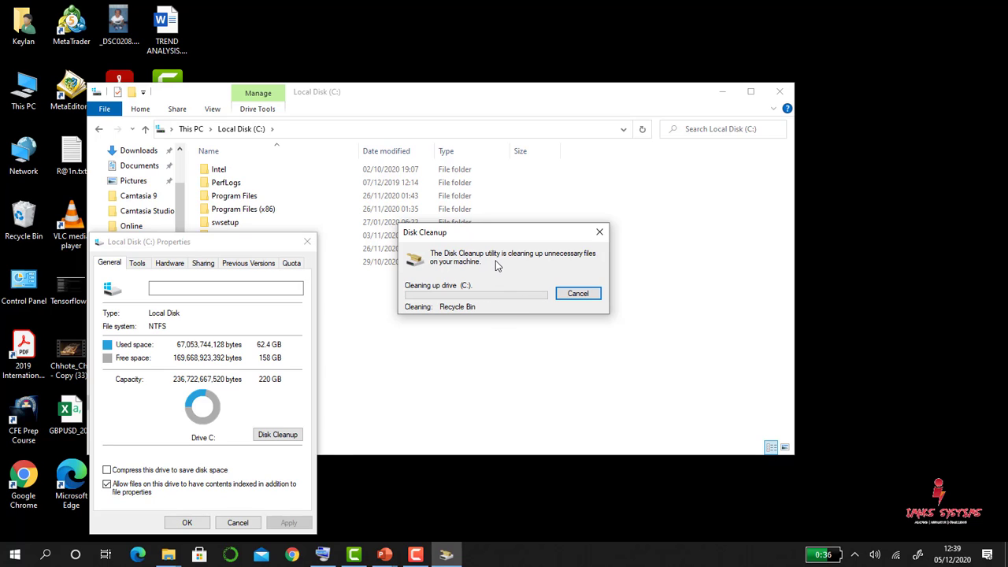
Step: Pause the screen recording and resume it
mouse_move(412, 36)
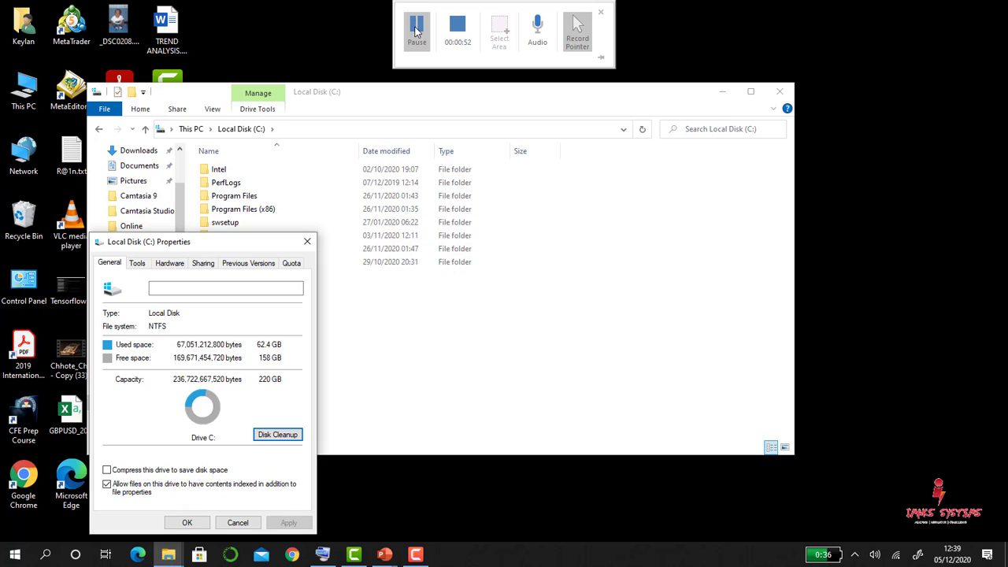
left_click(416, 30)
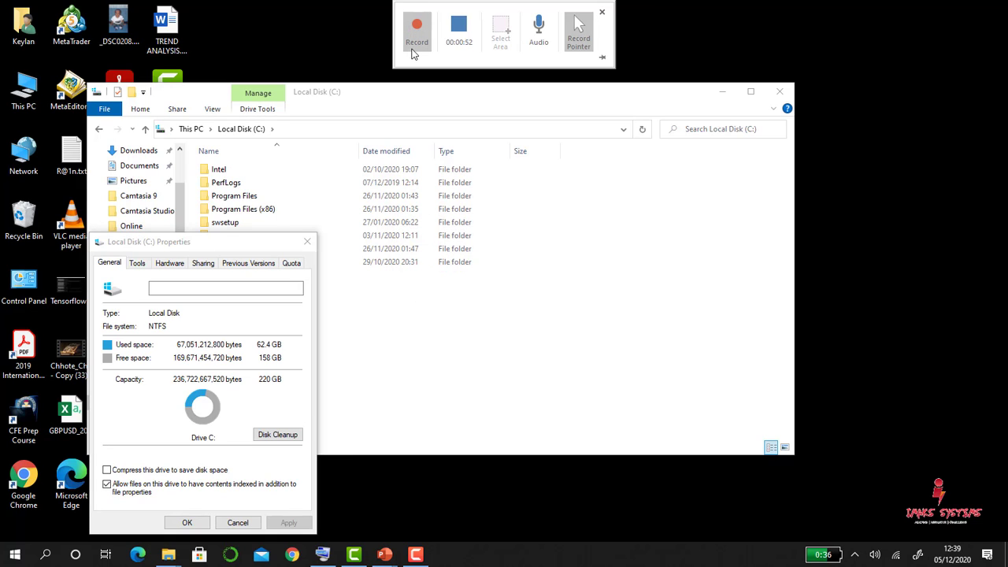
left_click(420, 33)
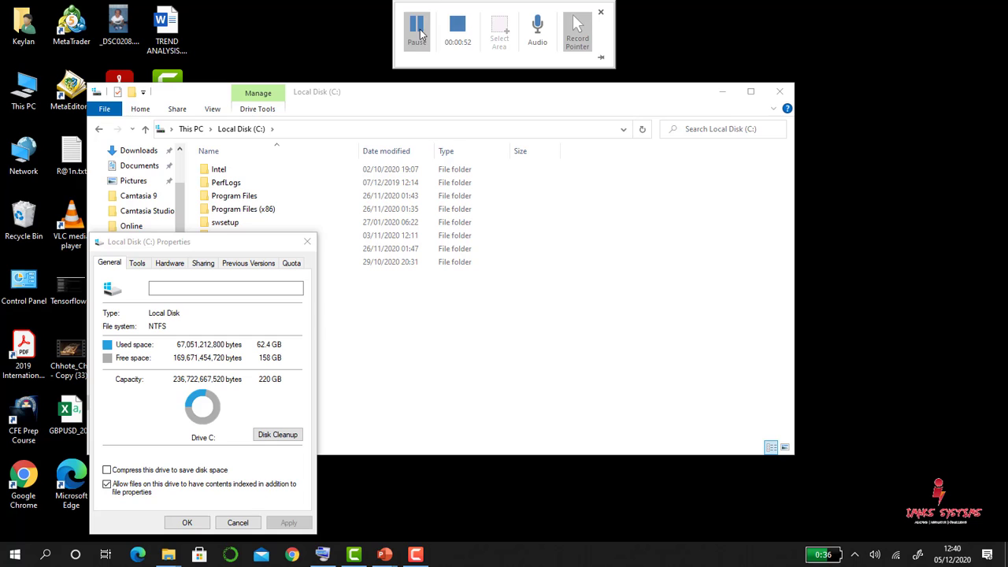
Step: Close the drive properties and the file window, and end the screen recording to place it on the slide
left_click(201, 523)
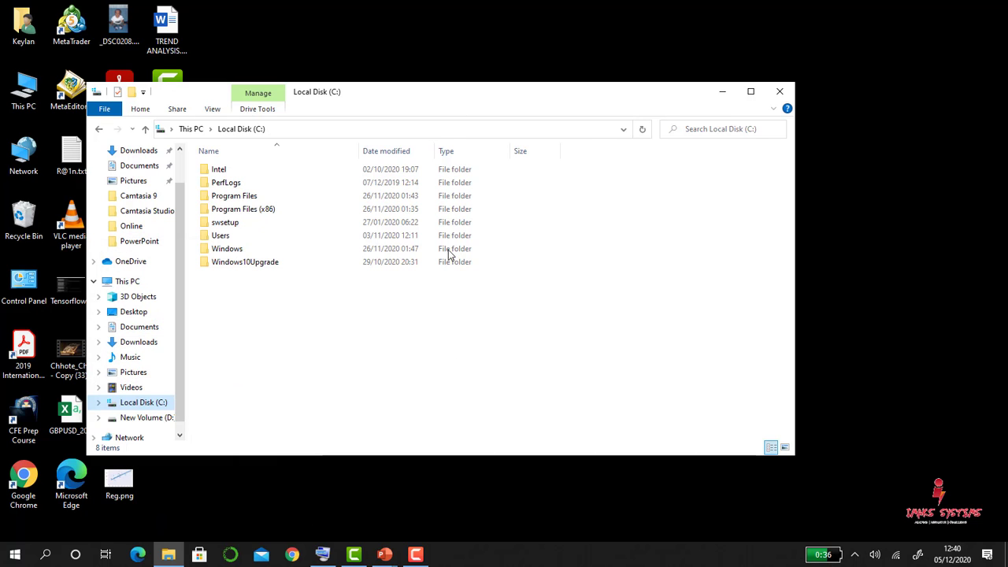
left_click(780, 92)
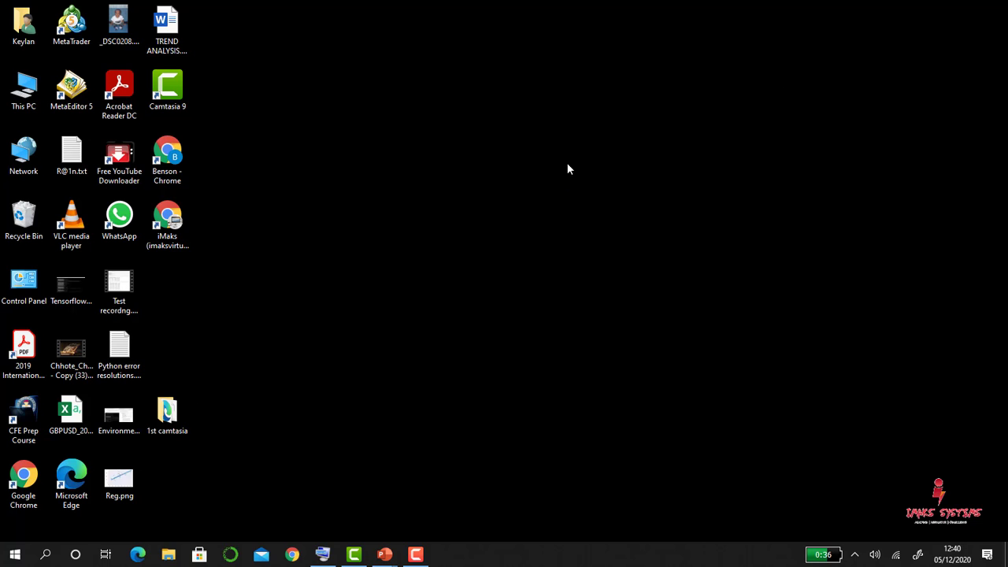
mouse_move(426, 5)
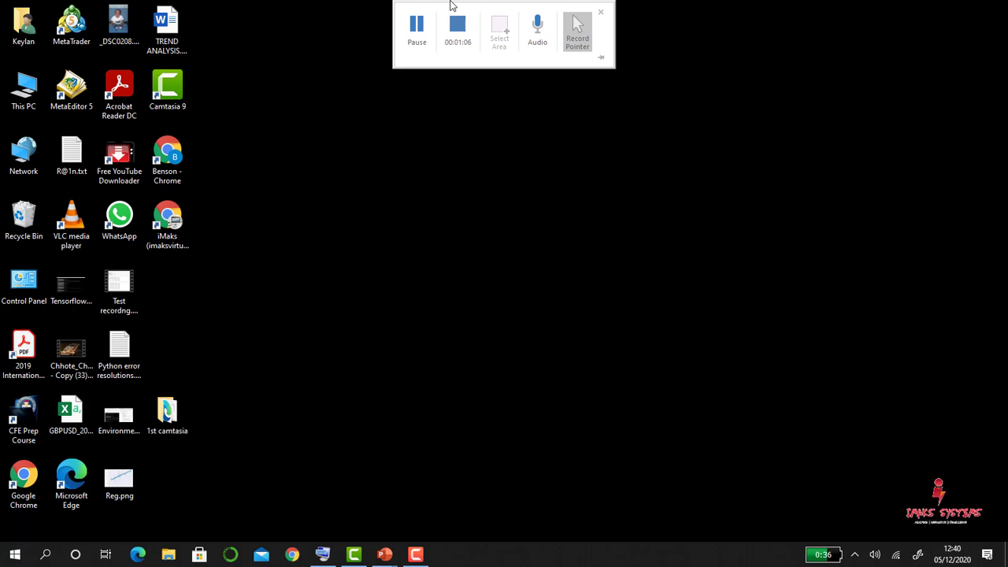
left_click(421, 40)
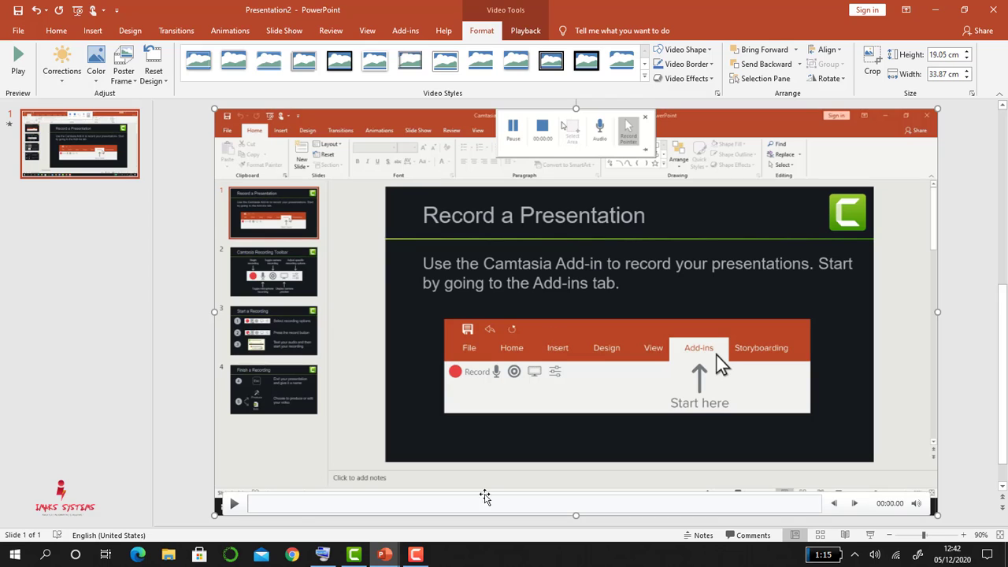
Step: Play the inserted recording on the slide and skip ahead in it
left_click(234, 508)
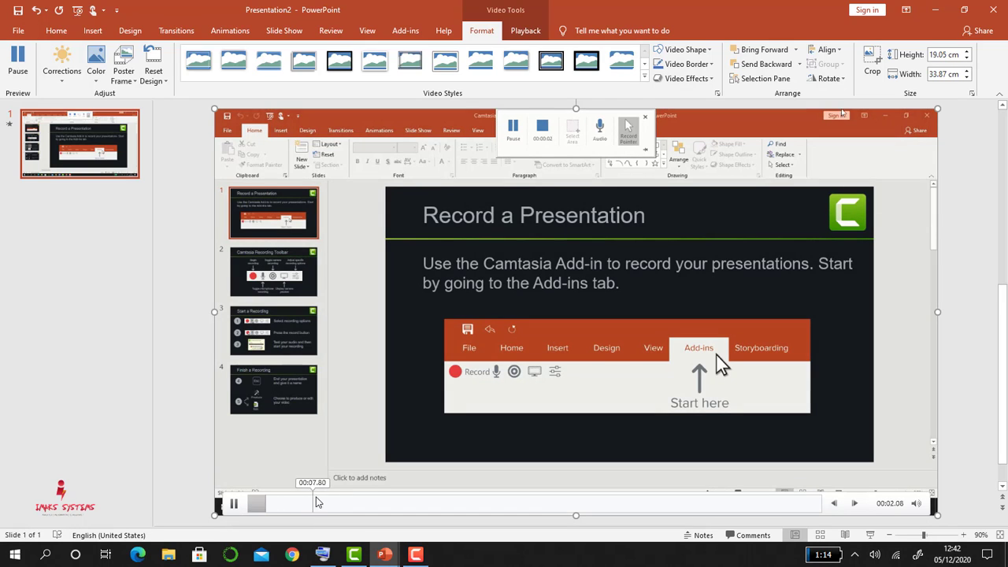
left_click(331, 501)
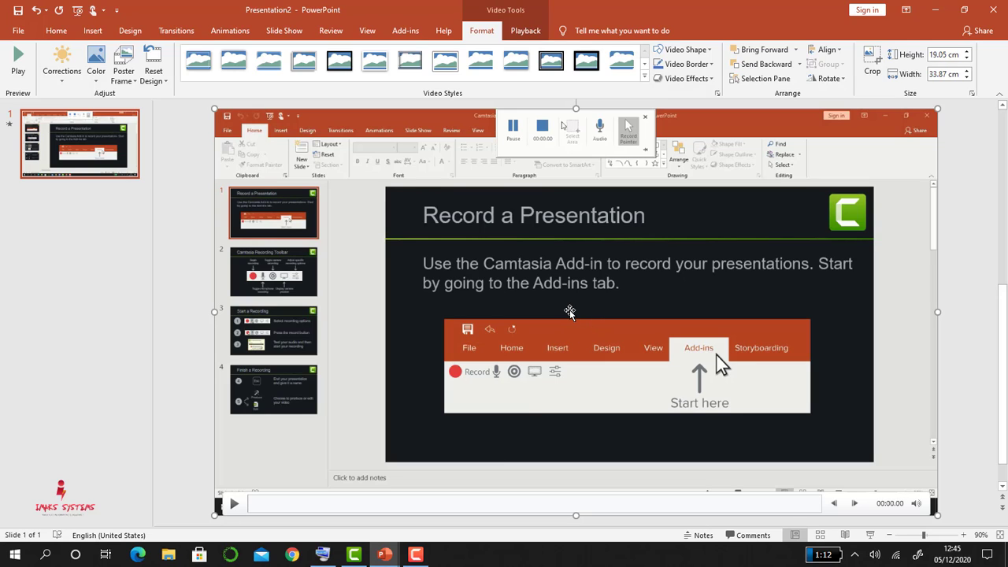
Step: Apply the first Moderate video style, with a black frame, to the recording
right_click(505, 463)
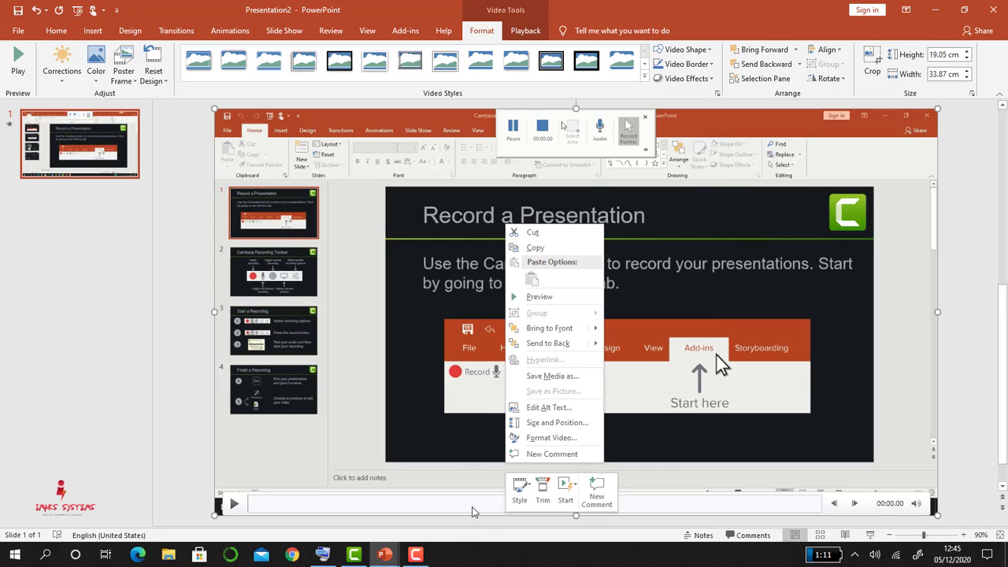
left_click(531, 491)
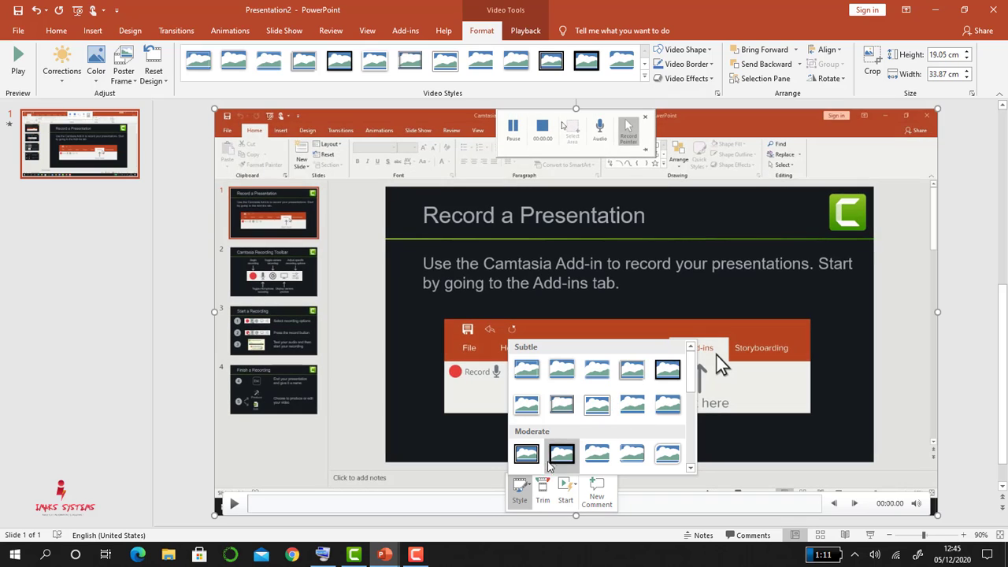
left_click(526, 455)
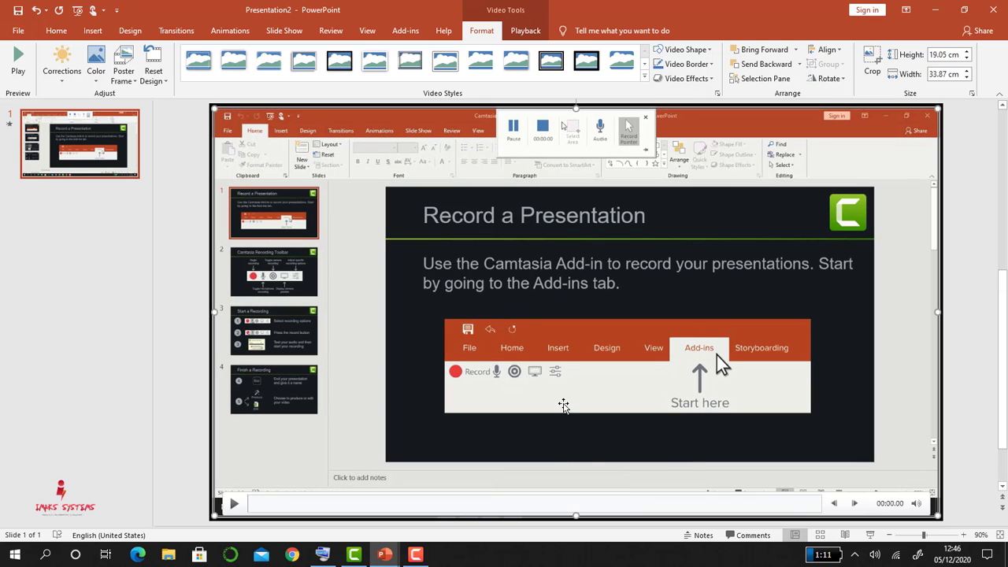
Step: Trim the recording to start at 00:03.280 and cut a short stretch off its end
right_click(545, 451)
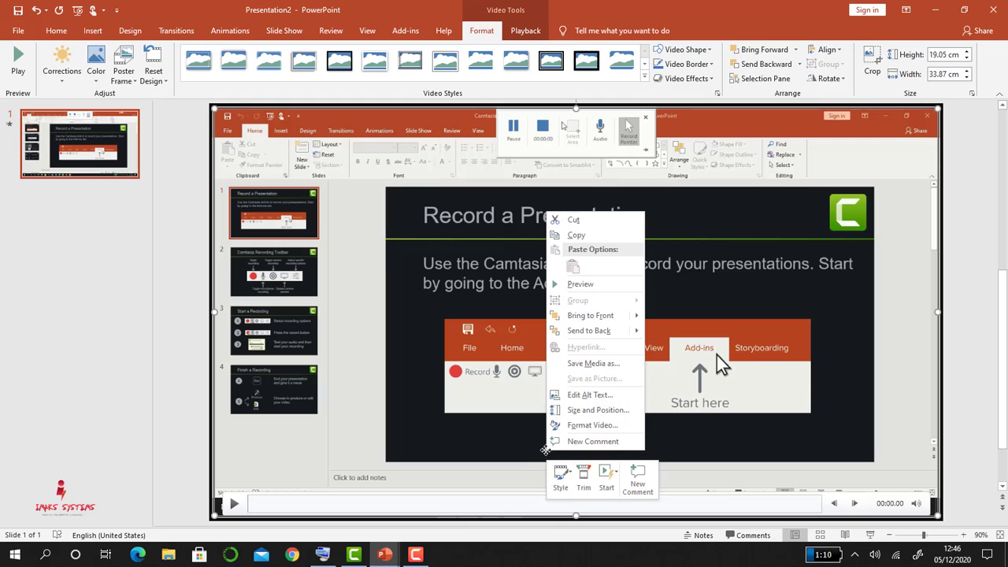
left_click(584, 480)
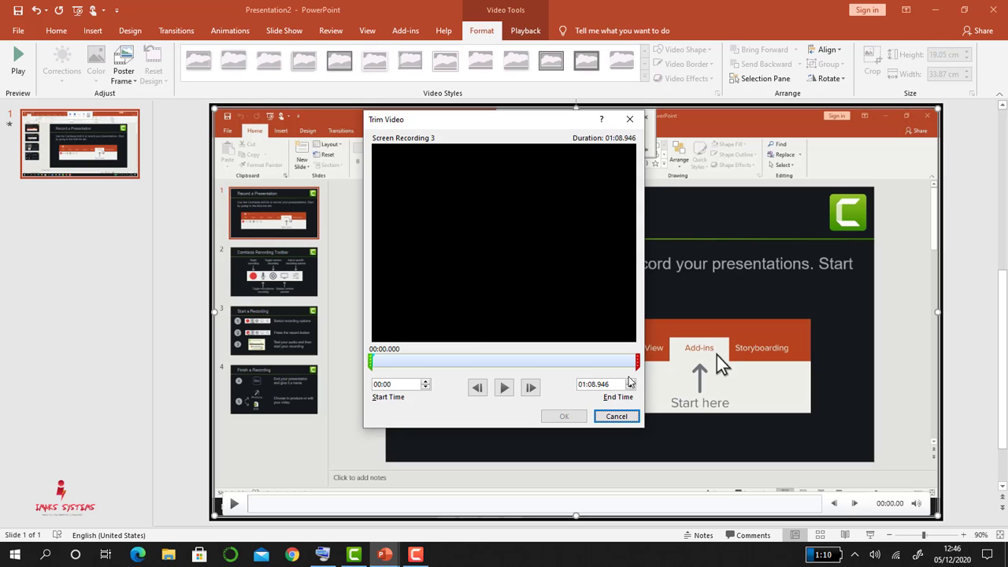
left_click(371, 361)
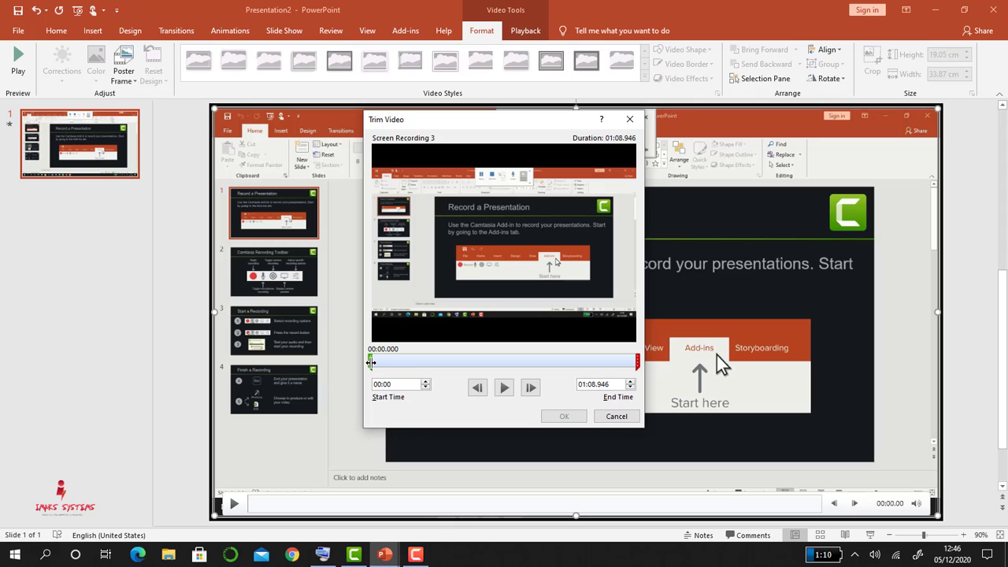
left_click_drag(371, 362, 383, 362)
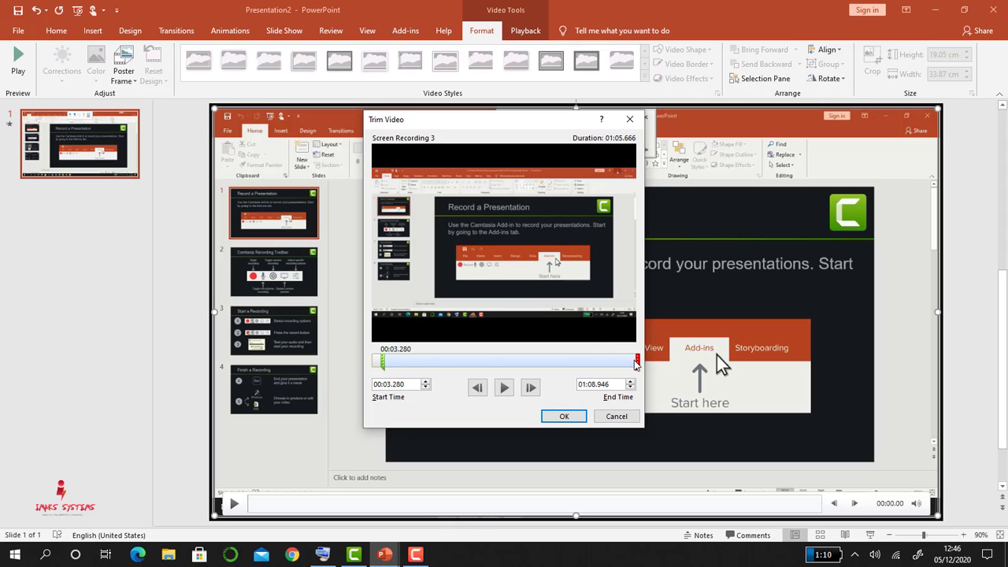
left_click_drag(637, 361, 627, 360)
left_click(569, 419)
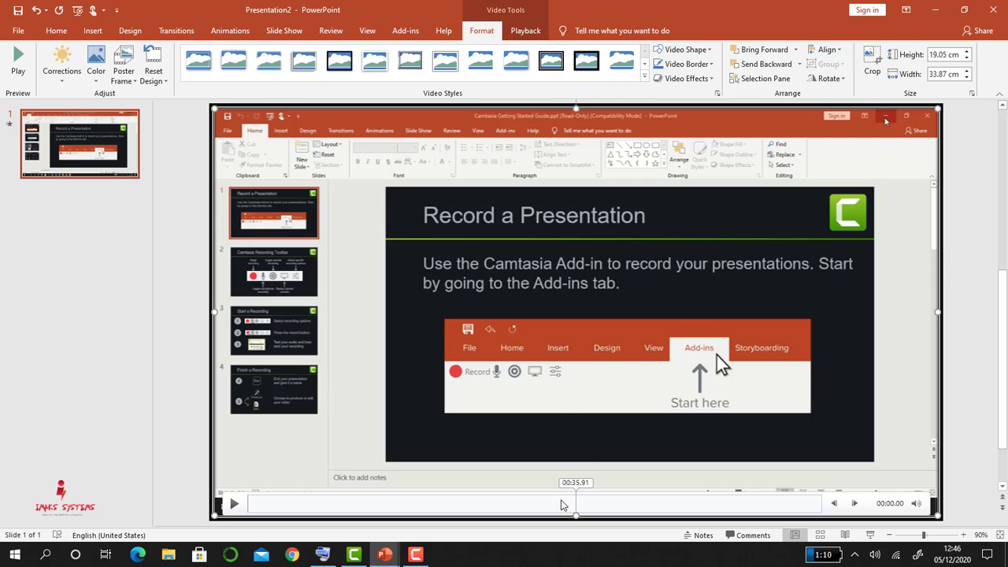
Step: Examine the video's start options, including In Click Sequence, Automatically and When Clicked On
right_click(536, 481)
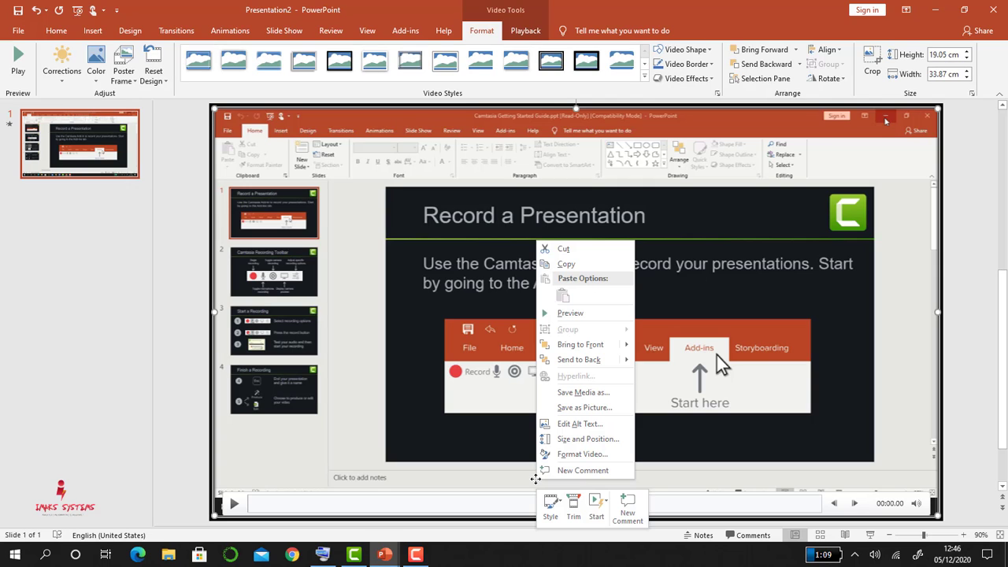
left_click(608, 505)
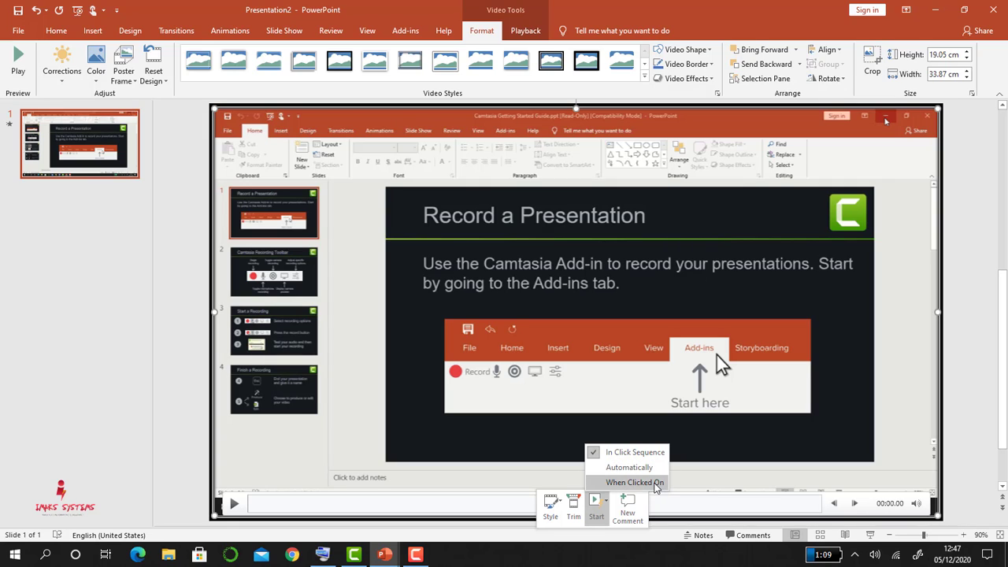
left_click(742, 444)
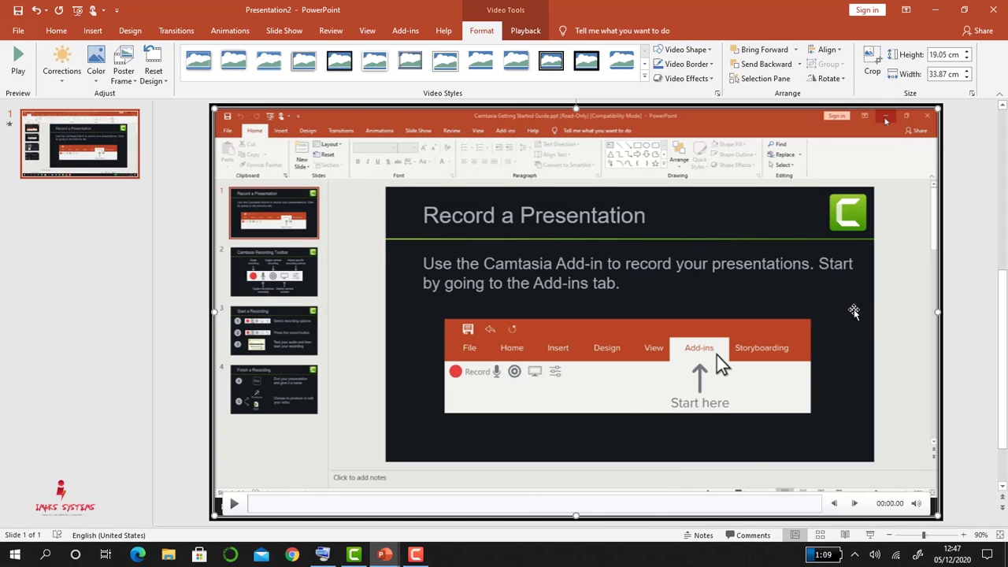